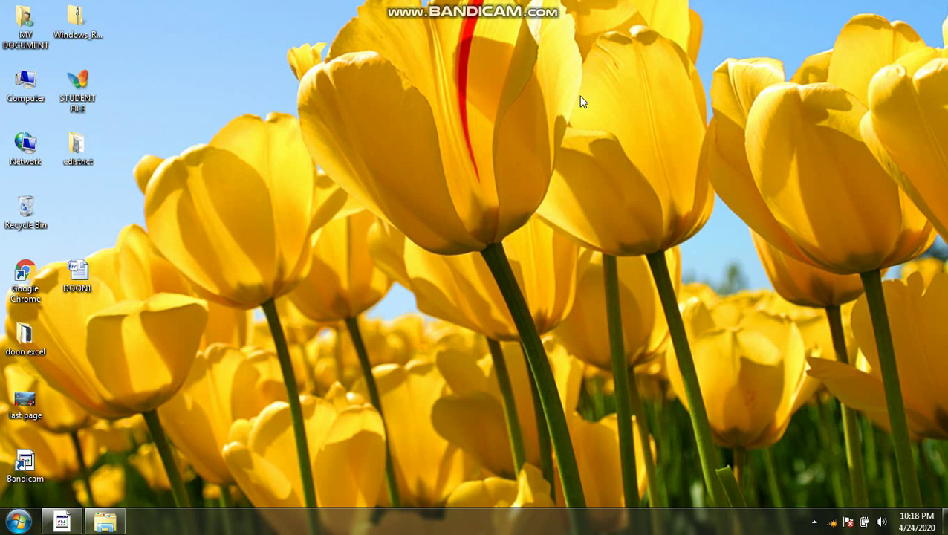
- Refresh the desktop and launch the klmcodec417 installer from the Sounder folder
right_click(411, 117)
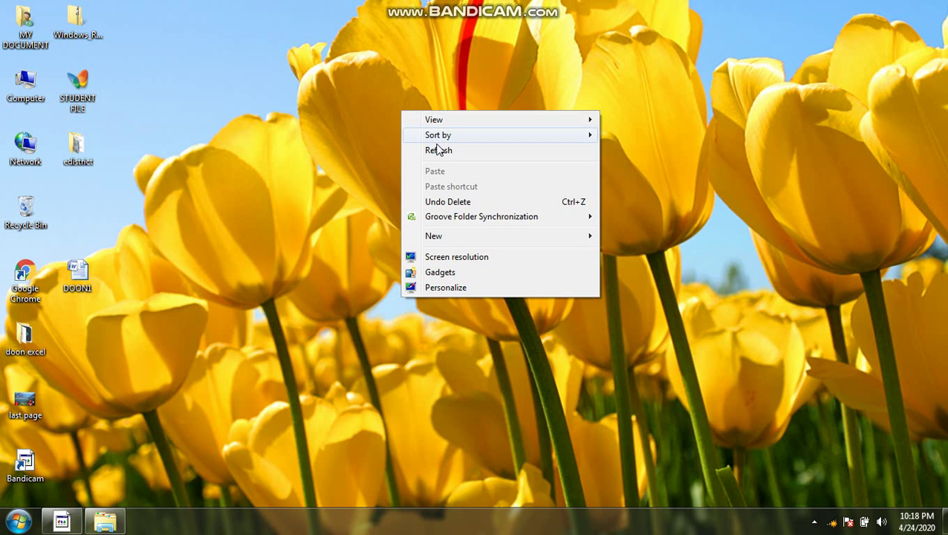
left_click(440, 150)
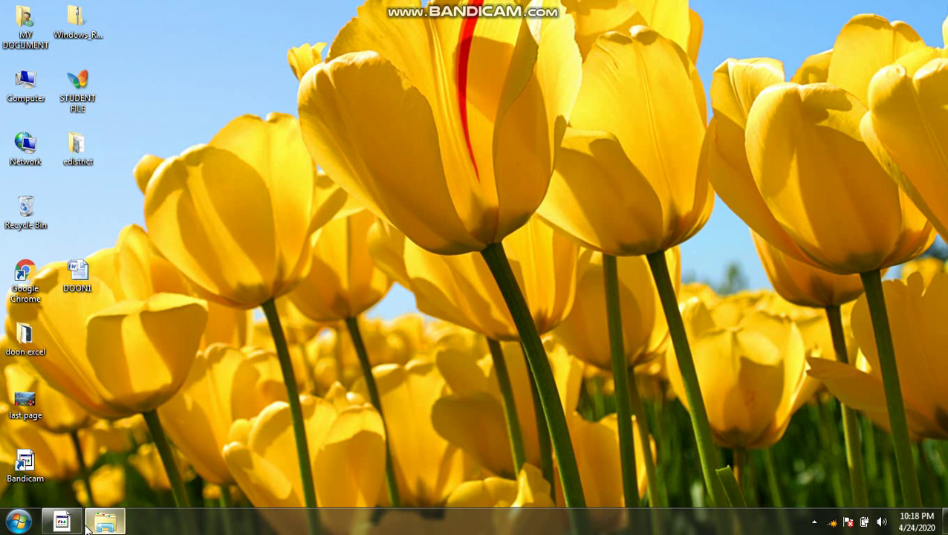
left_click(110, 524)
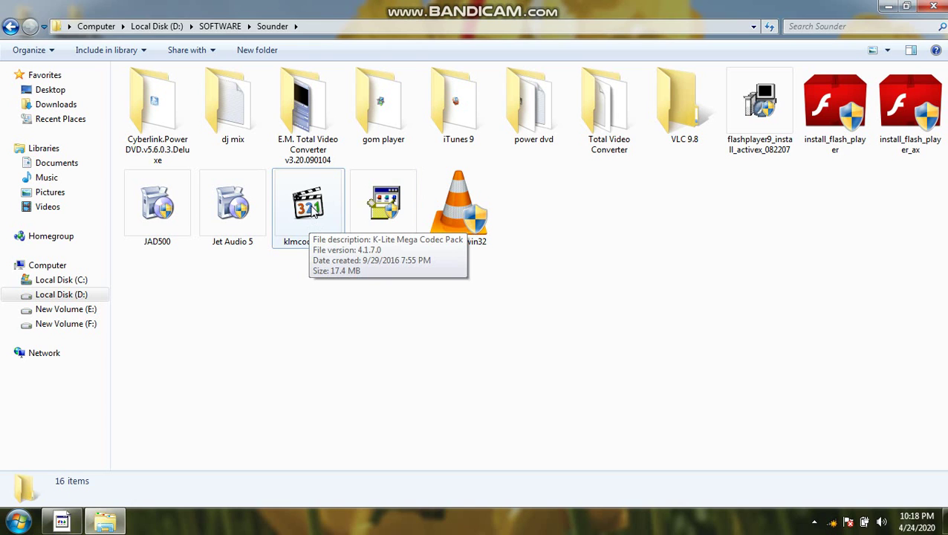
right_click(313, 214)
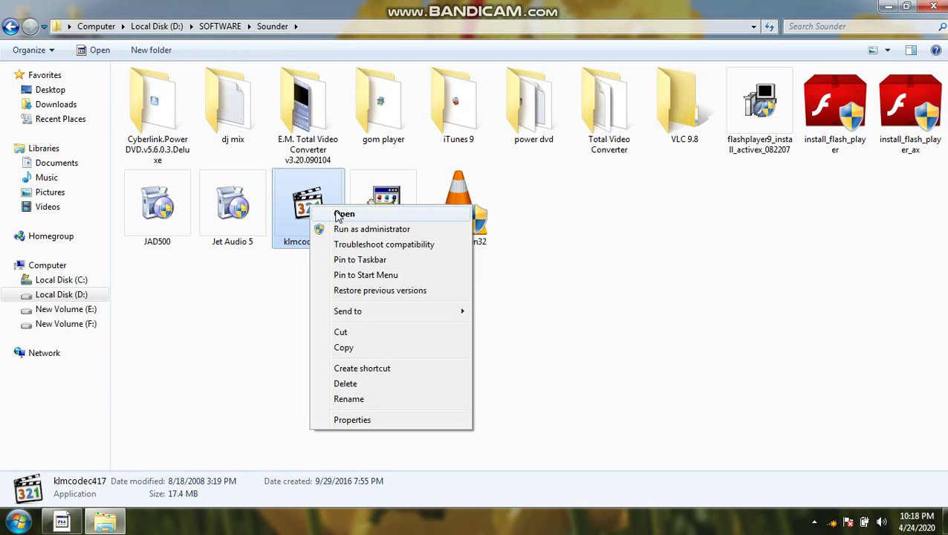
left_click(338, 216)
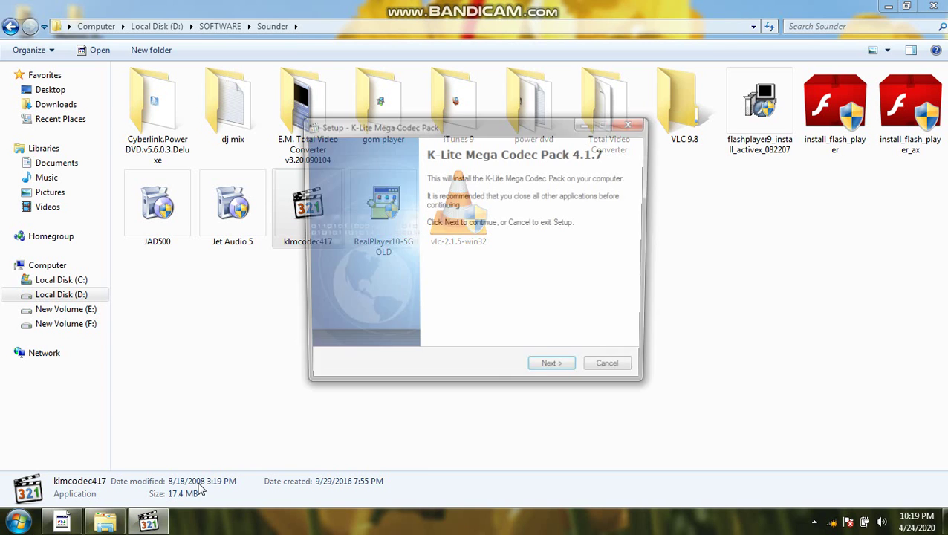
- Start installing K-Lite Mega Codec Pack into C:\Program Files\K-Lite Codec Pack with the Profile 1: Default components
left_click(558, 372)
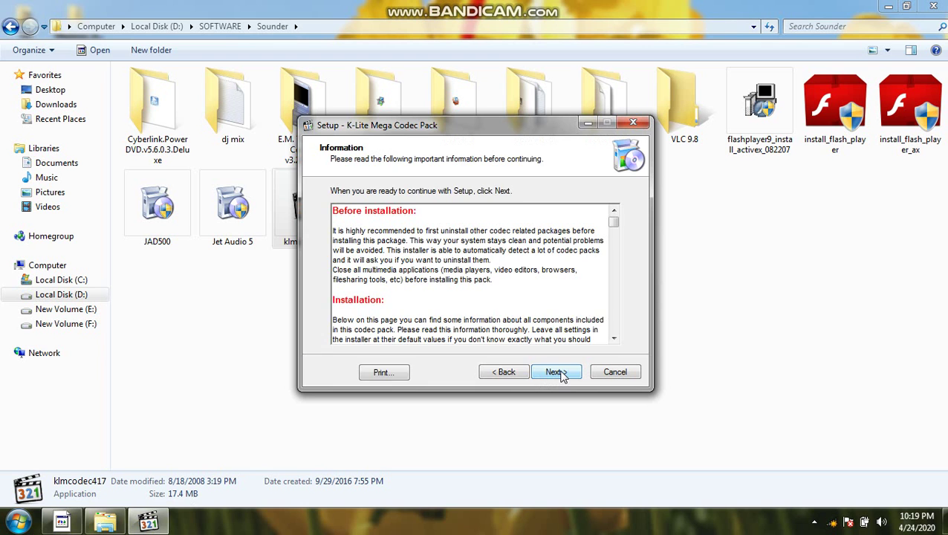
left_click(557, 373)
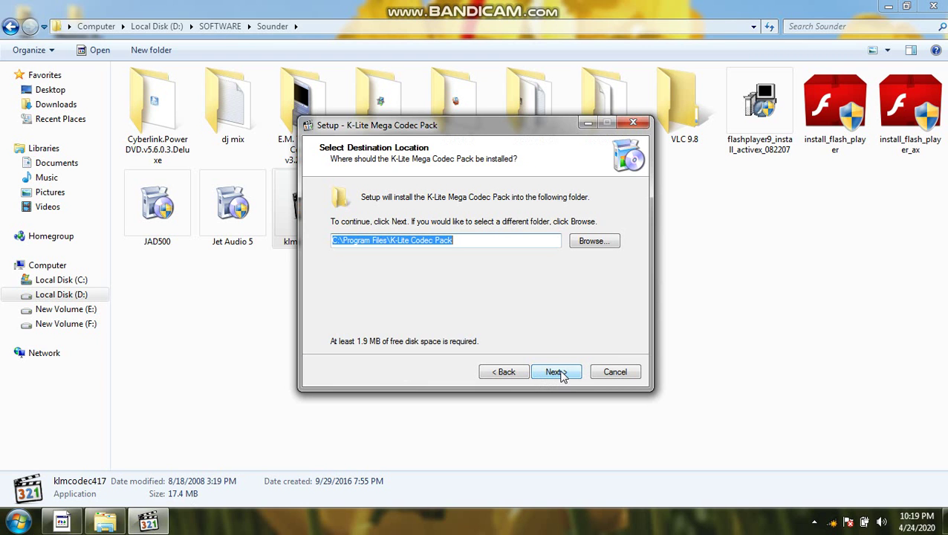
left_click_drag(563, 376, 394, 265)
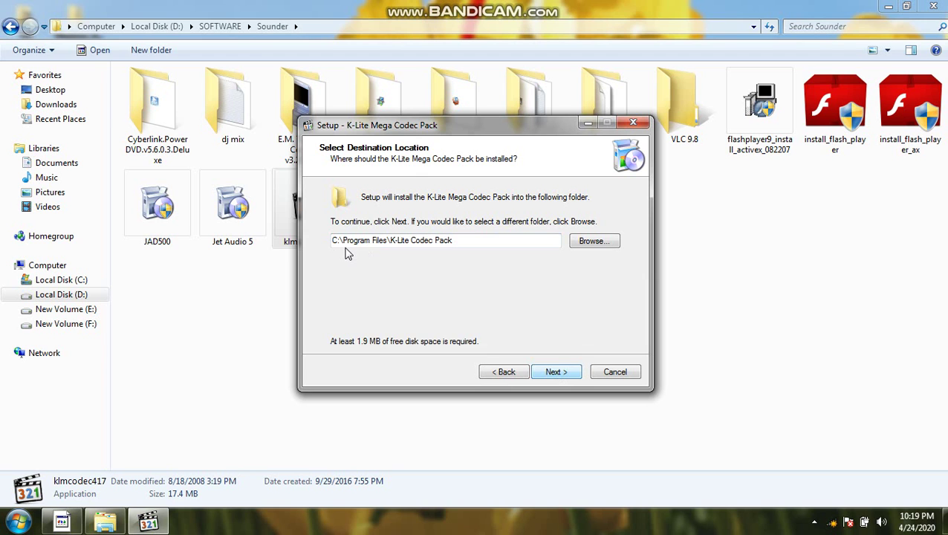
left_click(559, 376)
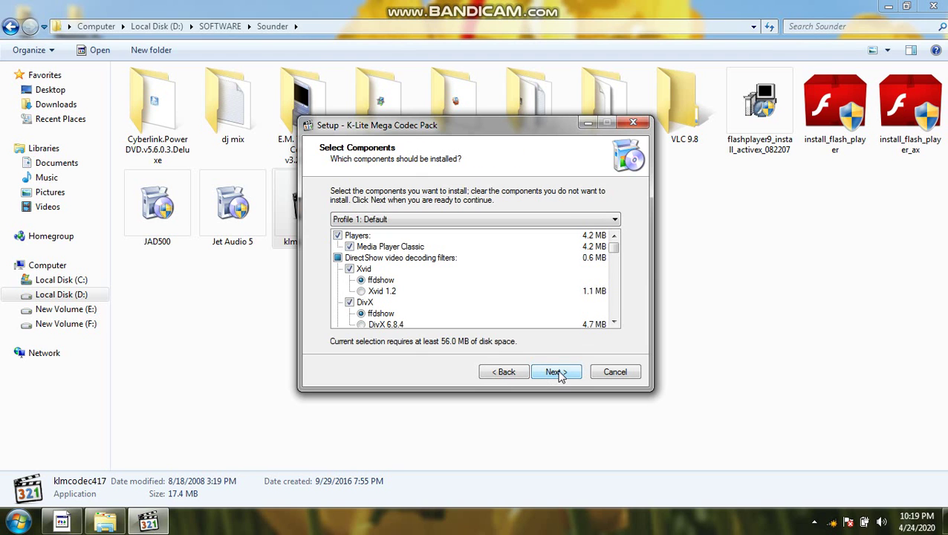
left_click(558, 376)
left_click(558, 376)
left_click(559, 376)
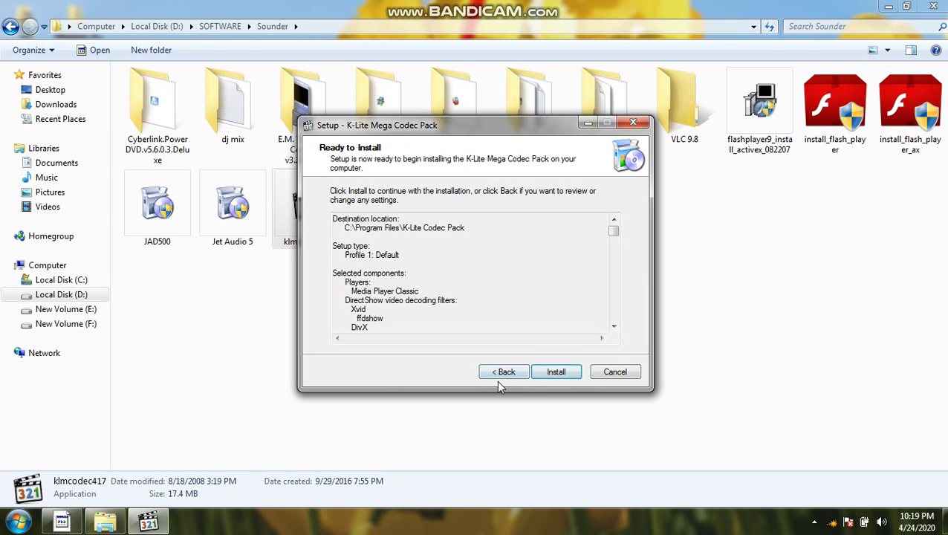
left_click(559, 376)
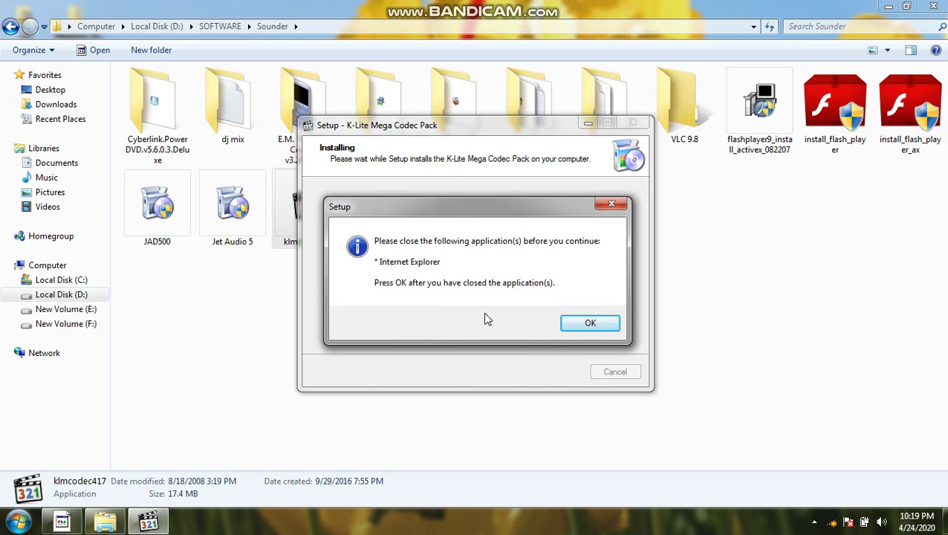
- Acknowledge the request to close Internet Explorer, finish the codec pack setup without extra configuration options, and close the Sounder folder
left_click(590, 326)
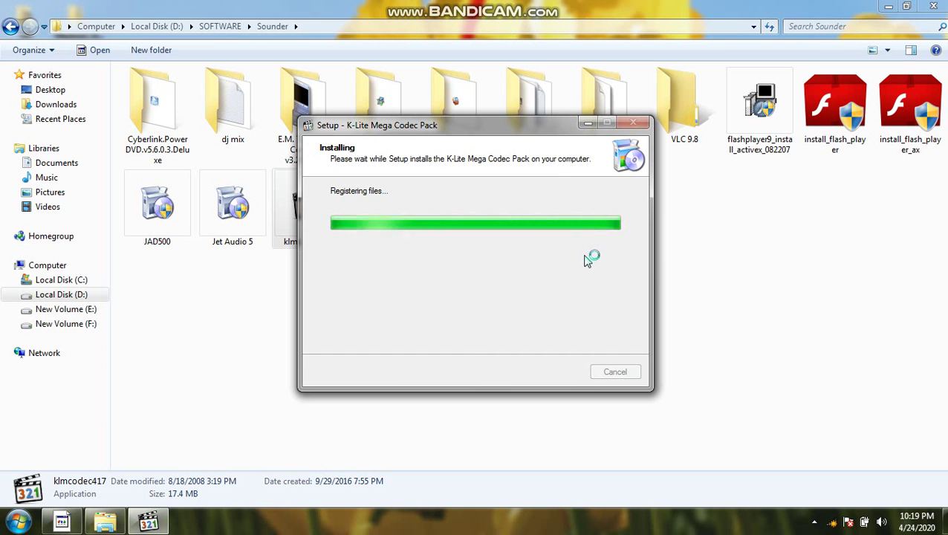
left_click(562, 374)
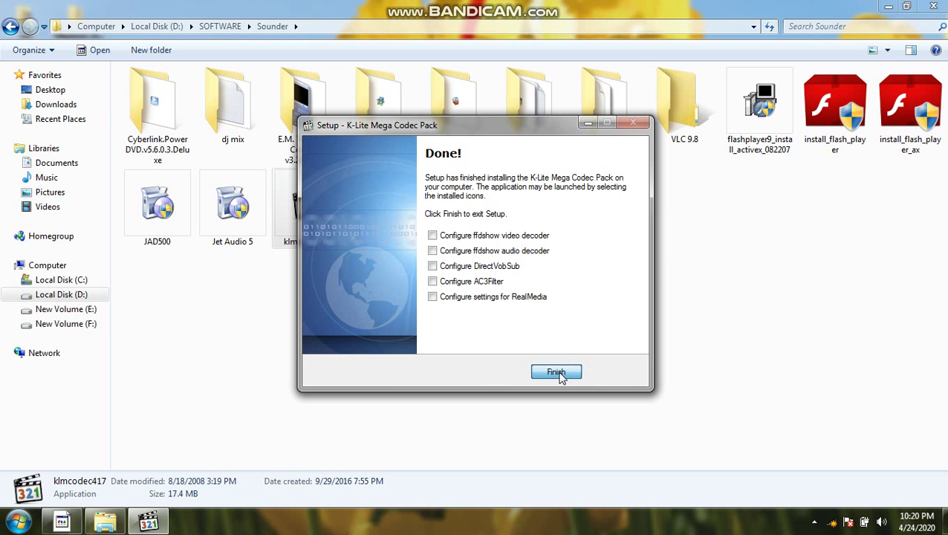
left_click(557, 372)
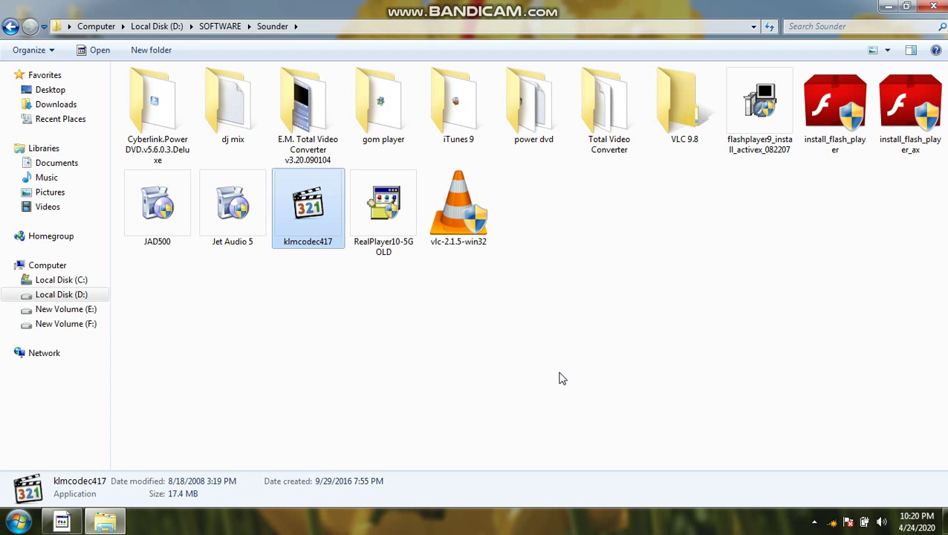
left_click(934, 6)
right_click(515, 86)
left_click(555, 124)
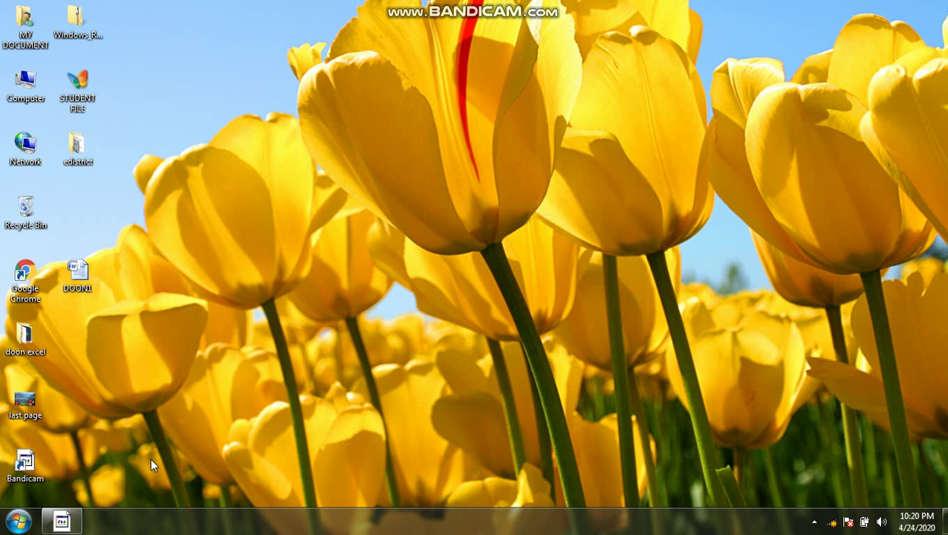
- Place a Media Player Classic shortcut on the desktop and refresh it
left_click(18, 522)
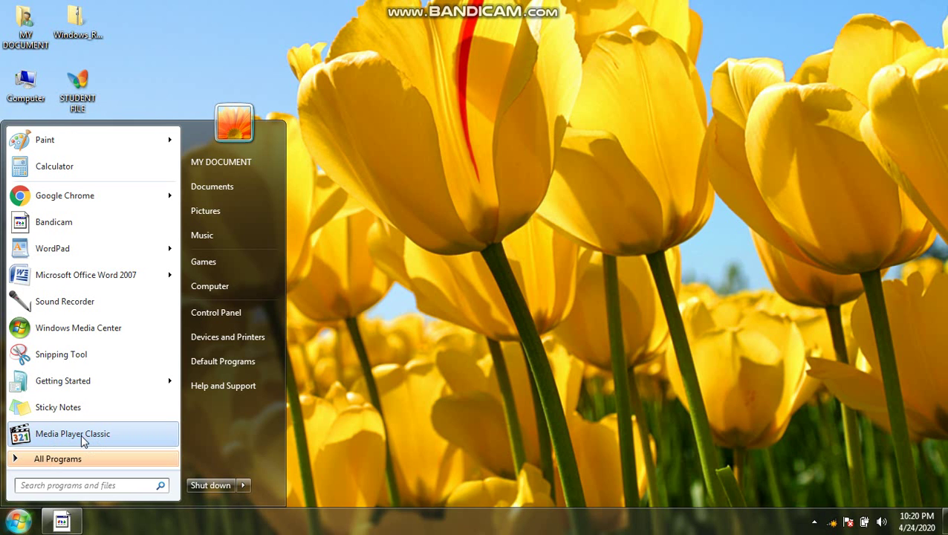
left_click_drag(73, 441, 526, 255)
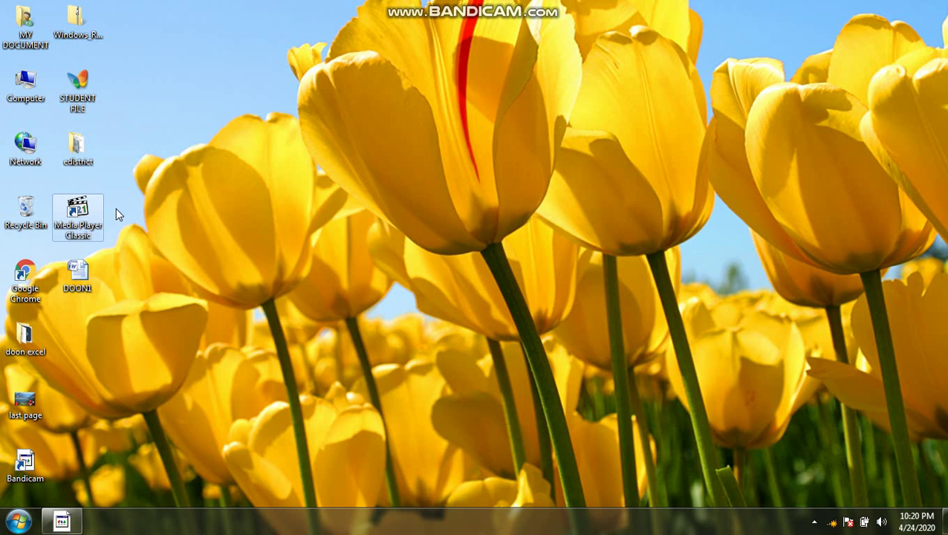
right_click(177, 148)
left_click(218, 182)
- Open the MY MUSIC folder inside the memory card song folder, within the desktop folder on Local Disk (D:)
double_click(26, 85)
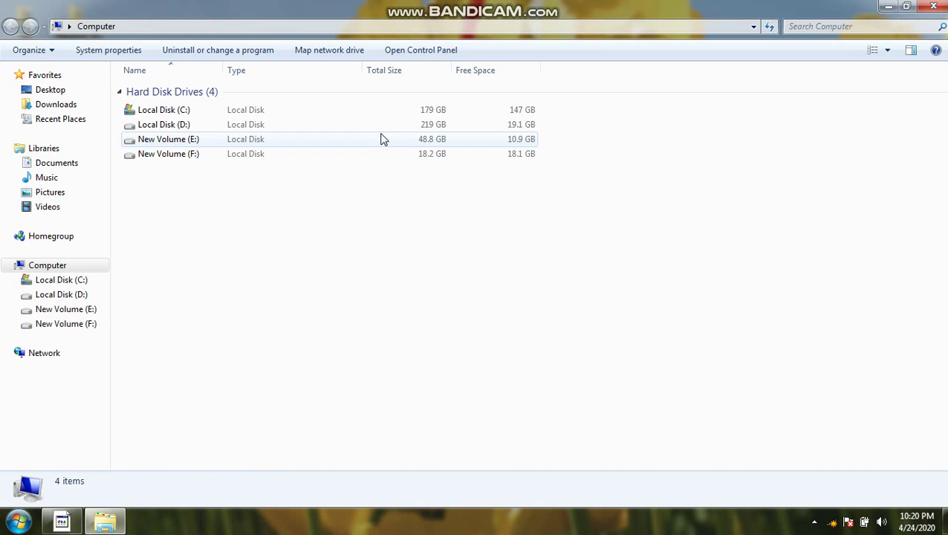
double_click(187, 126)
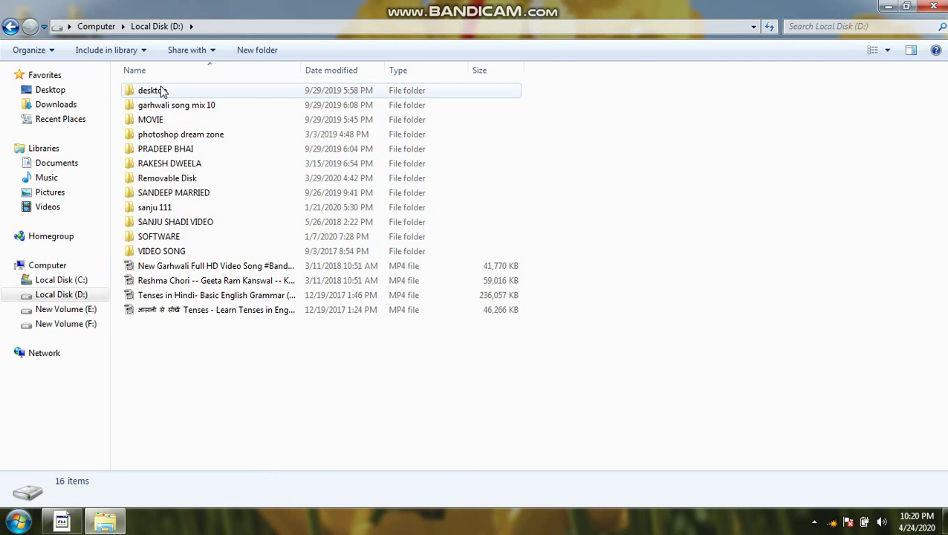
double_click(156, 92)
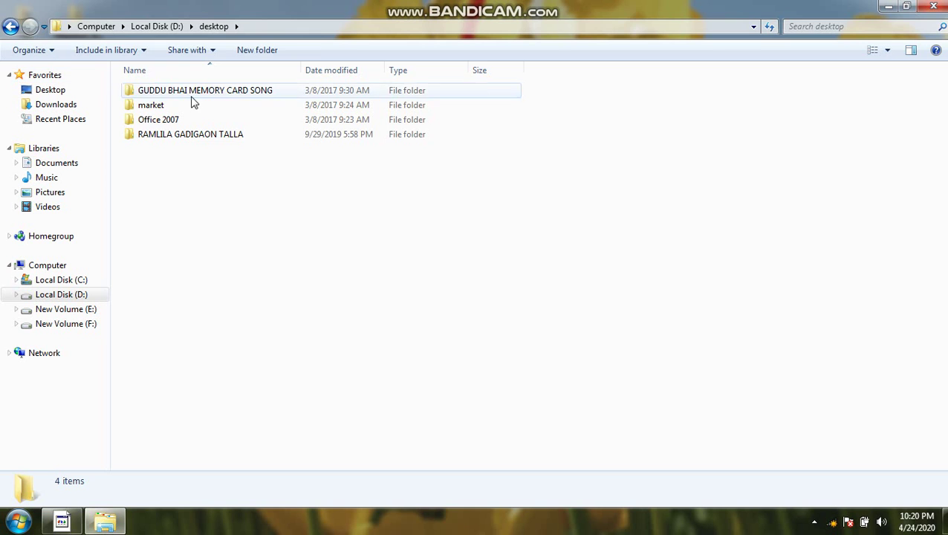
left_click(194, 95)
double_click(193, 98)
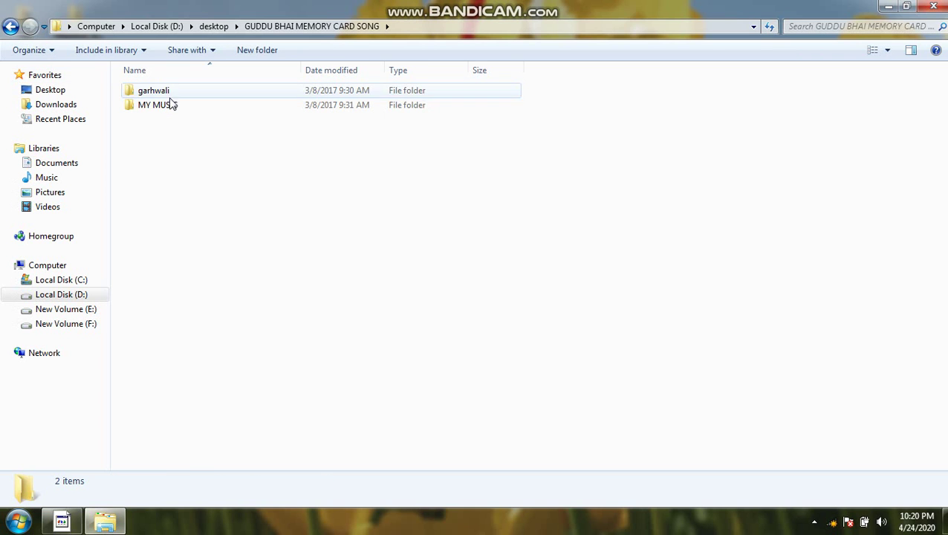
left_click(171, 108)
double_click(171, 107)
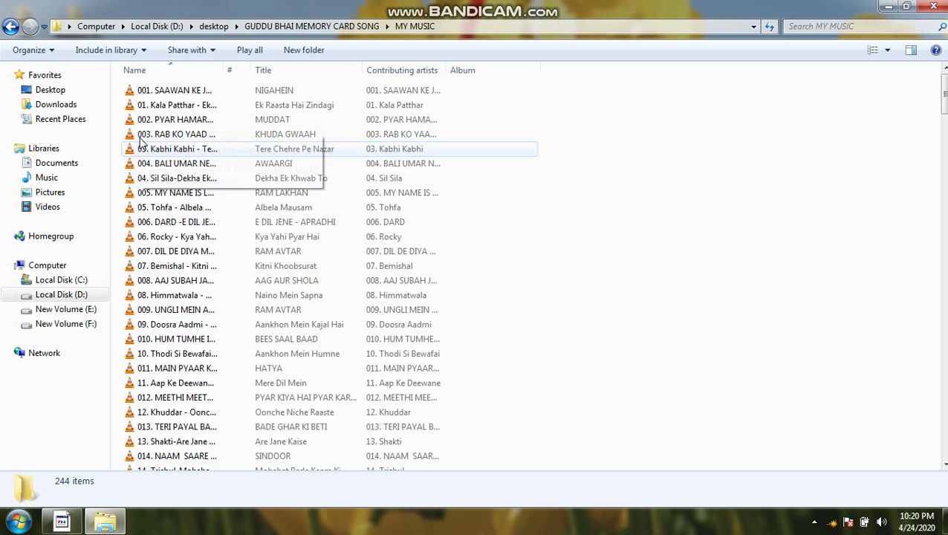
- Make Media Player Classic the default program for the 003. RAB KO YAAD KARUN MP3, then close the player and the folder
right_click(142, 137)
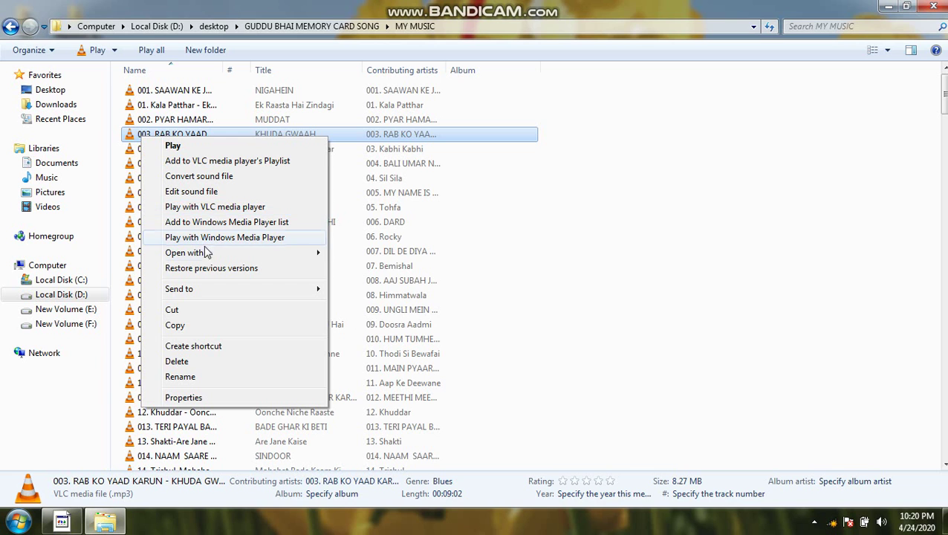
mouse_move(207, 254)
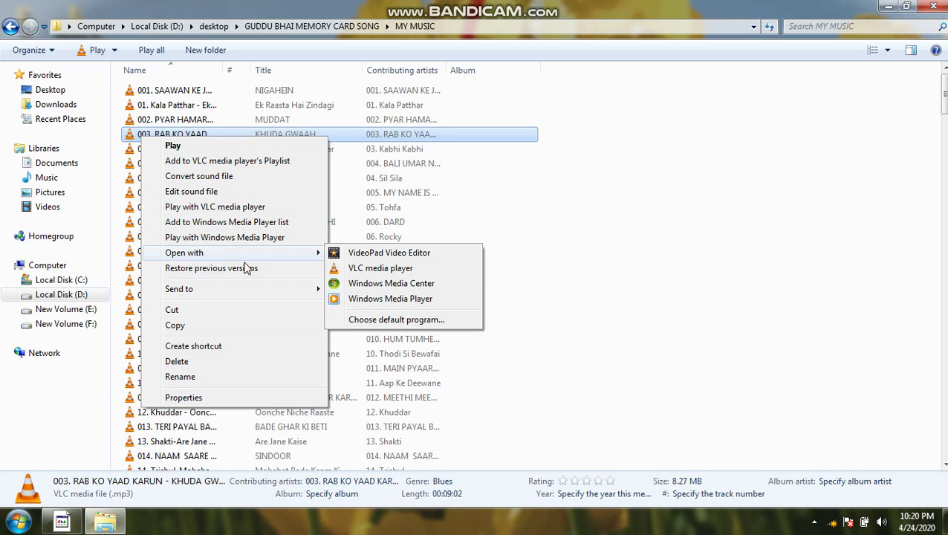
left_click(414, 321)
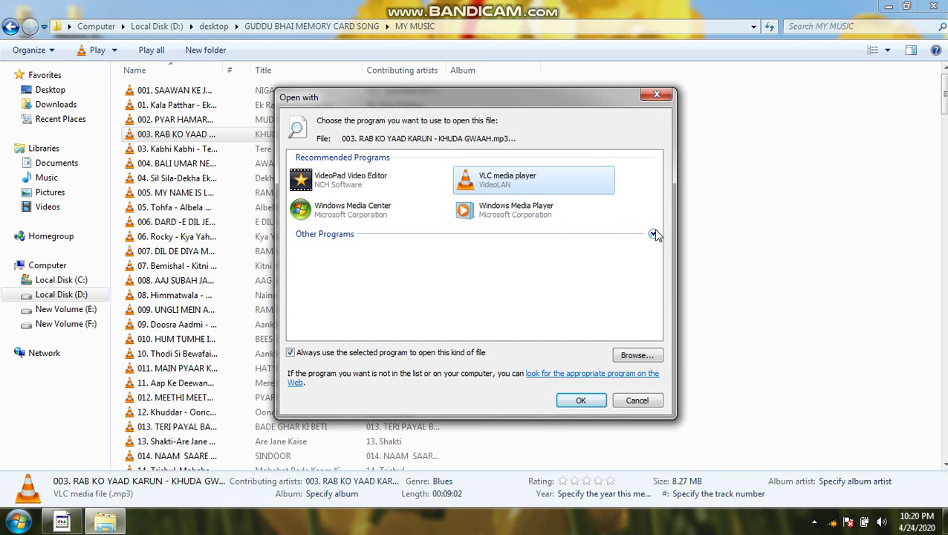
left_click(653, 235)
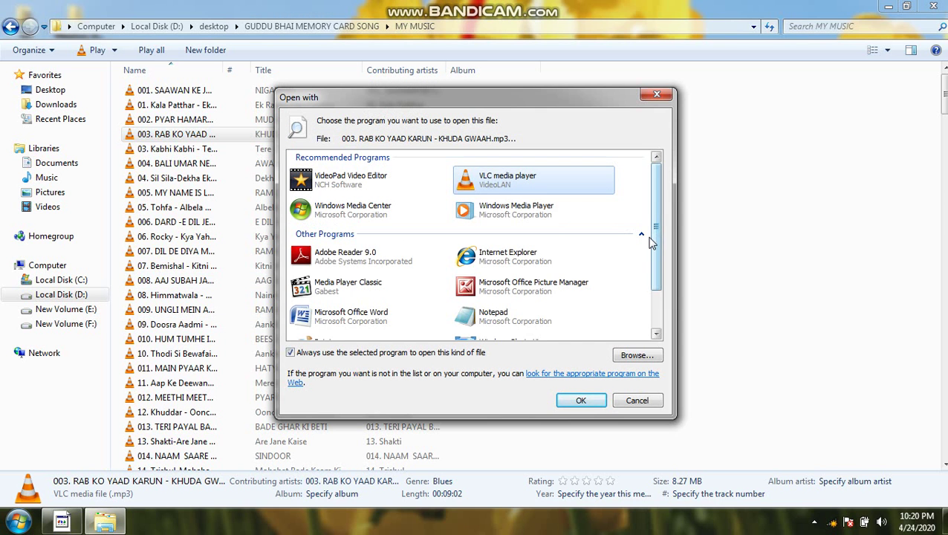
left_click(313, 296)
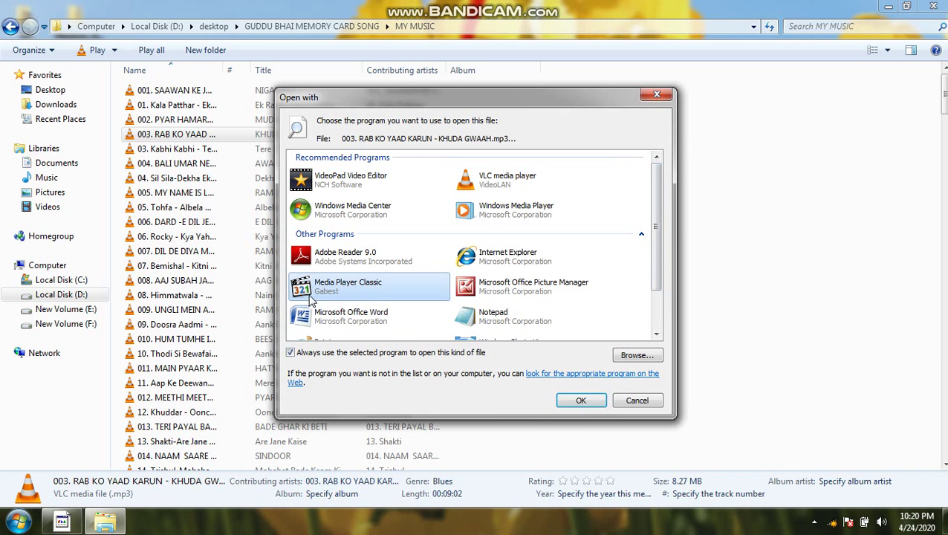
left_click(576, 403)
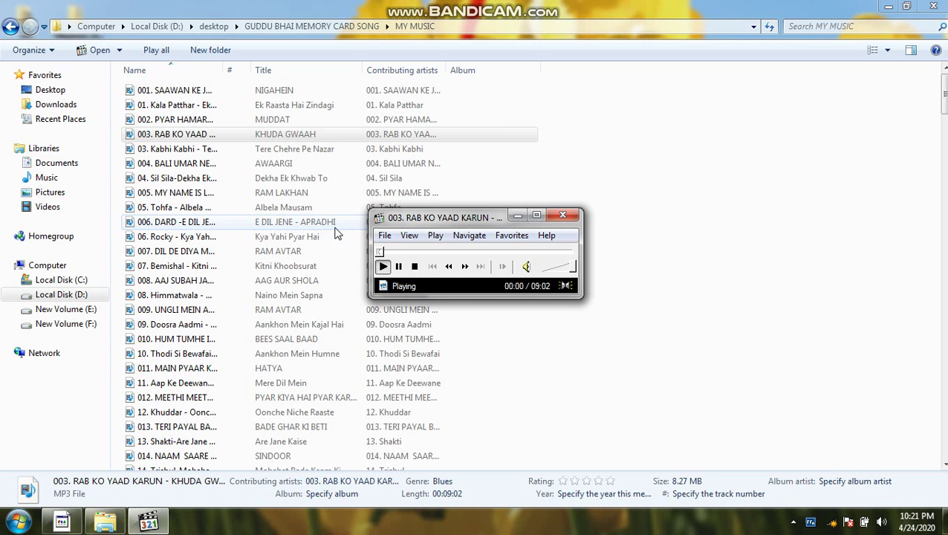
left_click(563, 214)
left_click(933, 6)
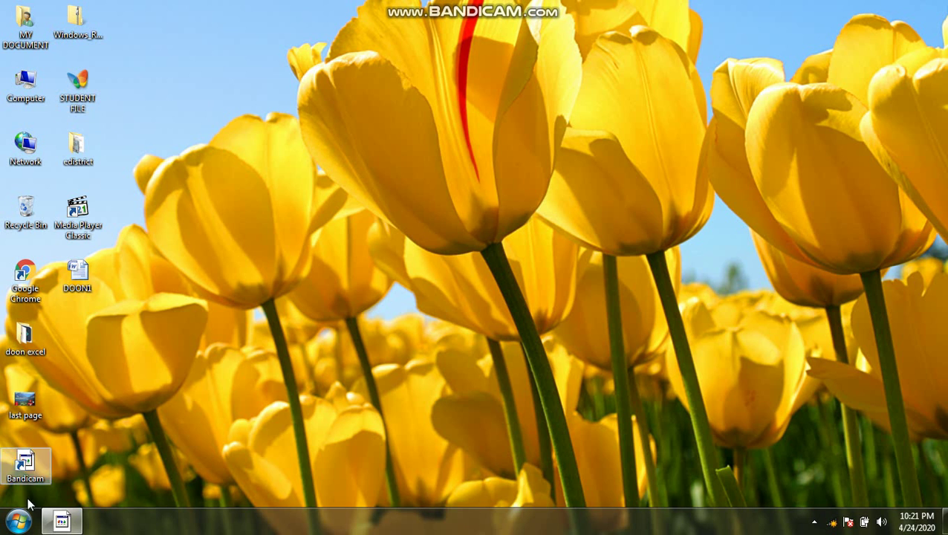
- Open Programs and Features in the Control Panel
left_click(19, 526)
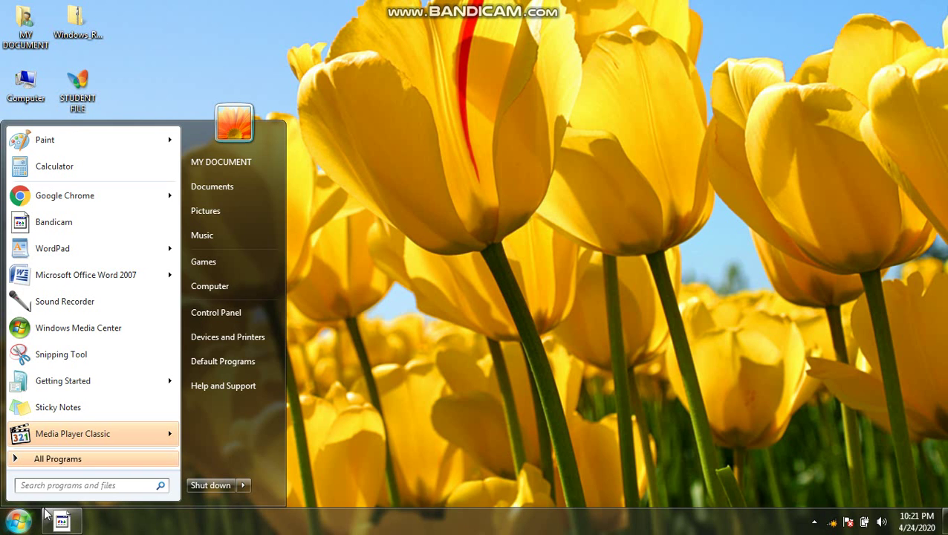
left_click(229, 315)
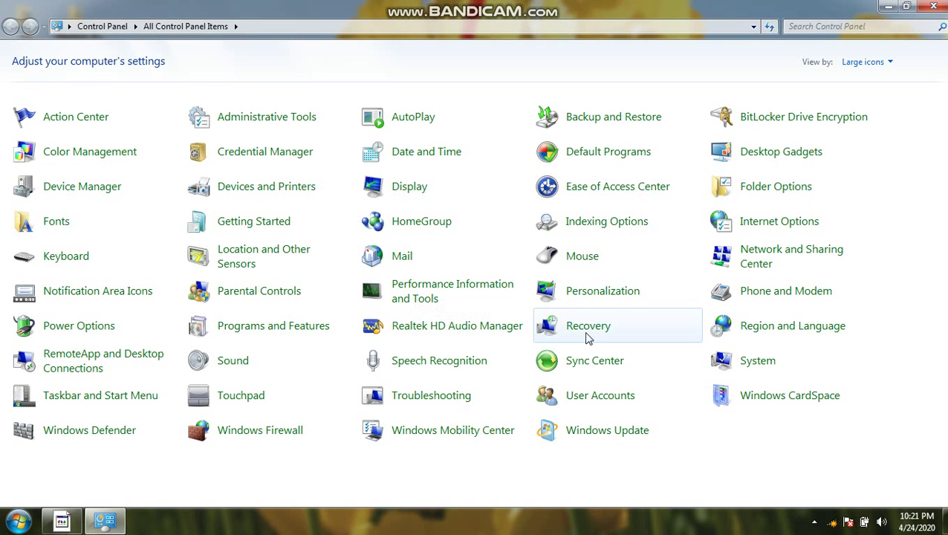
left_click(305, 332)
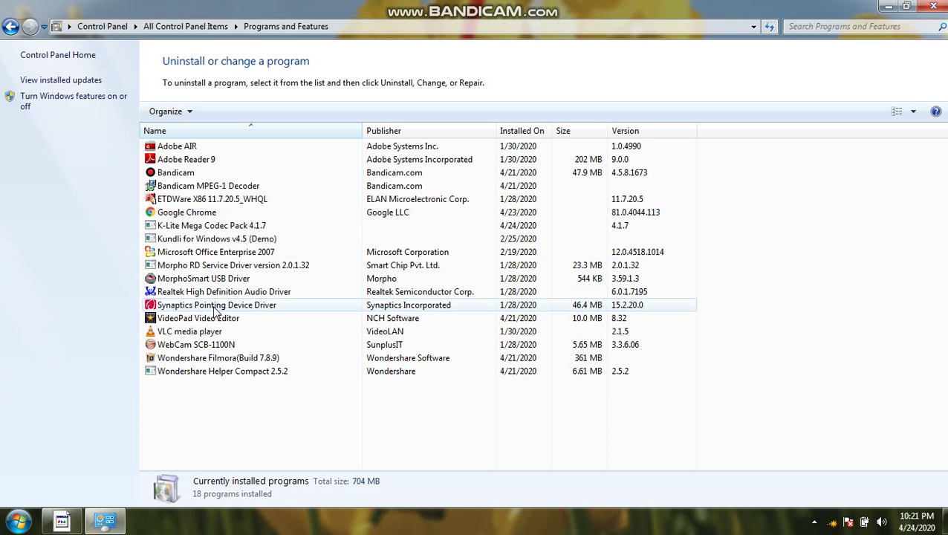
- Uninstall VLC media player without deleting its preferences and cache, then close Programs and Features and refresh the desktop
left_click(199, 337)
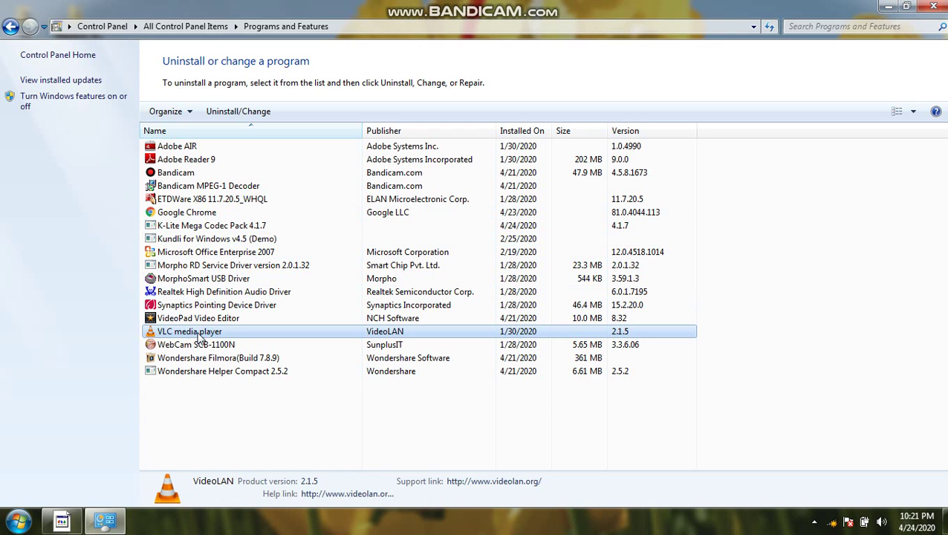
left_click(234, 118)
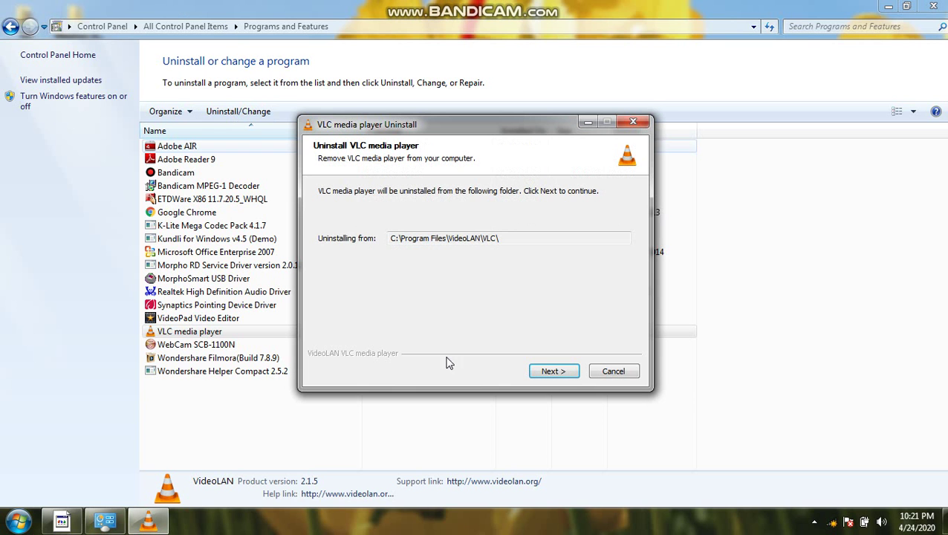
left_click(562, 372)
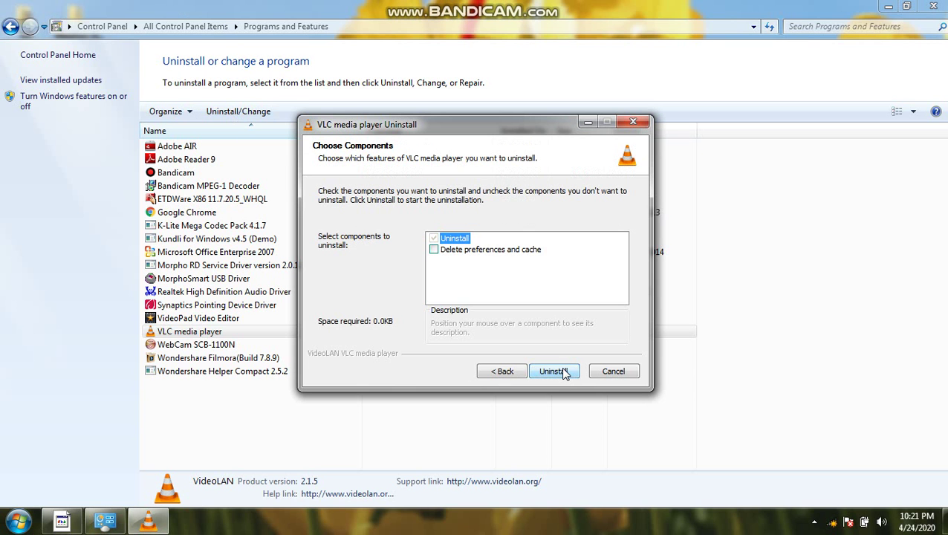
left_click(564, 372)
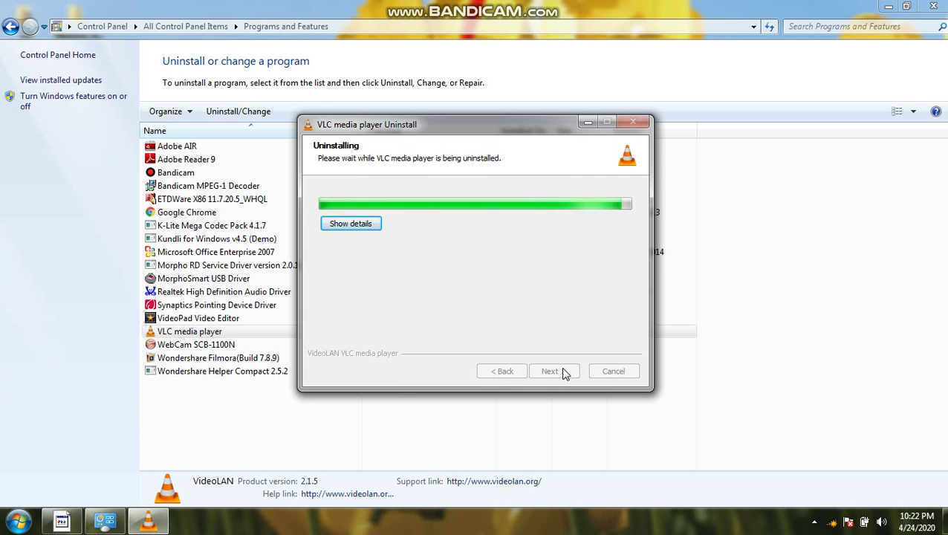
left_click(556, 372)
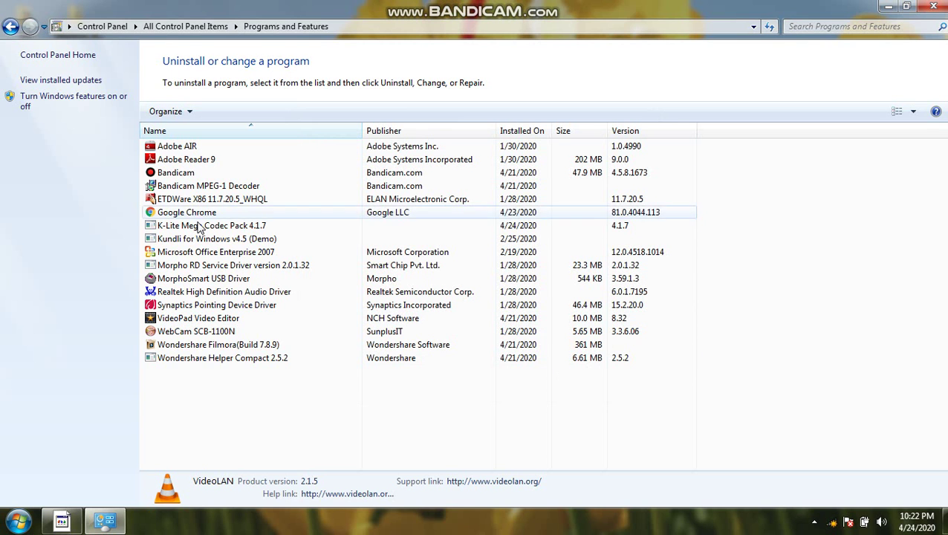
left_click(933, 6)
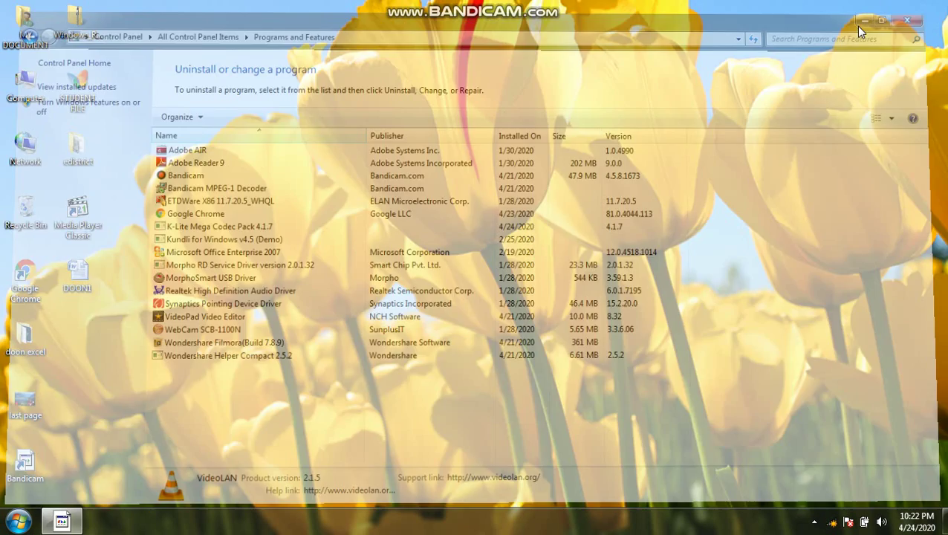
right_click(375, 86)
left_click(417, 126)
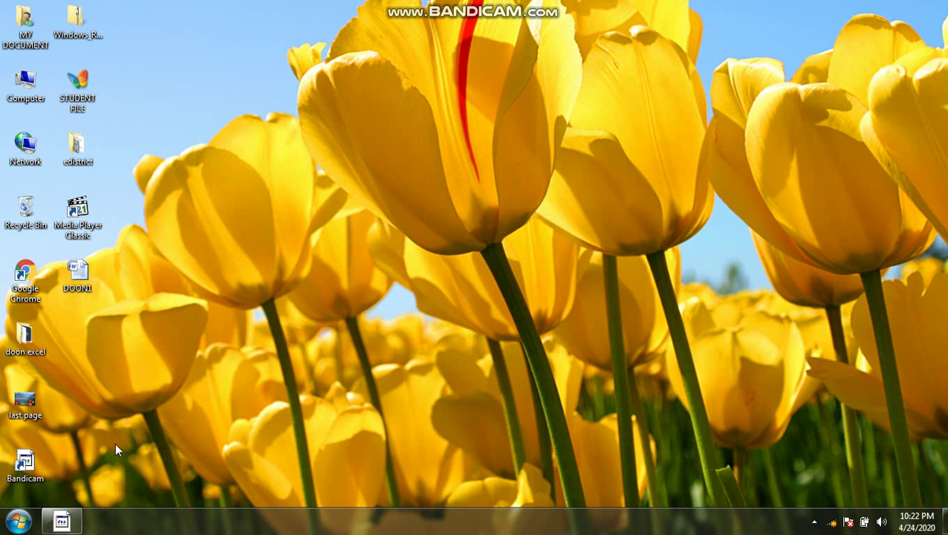
left_click(62, 523)
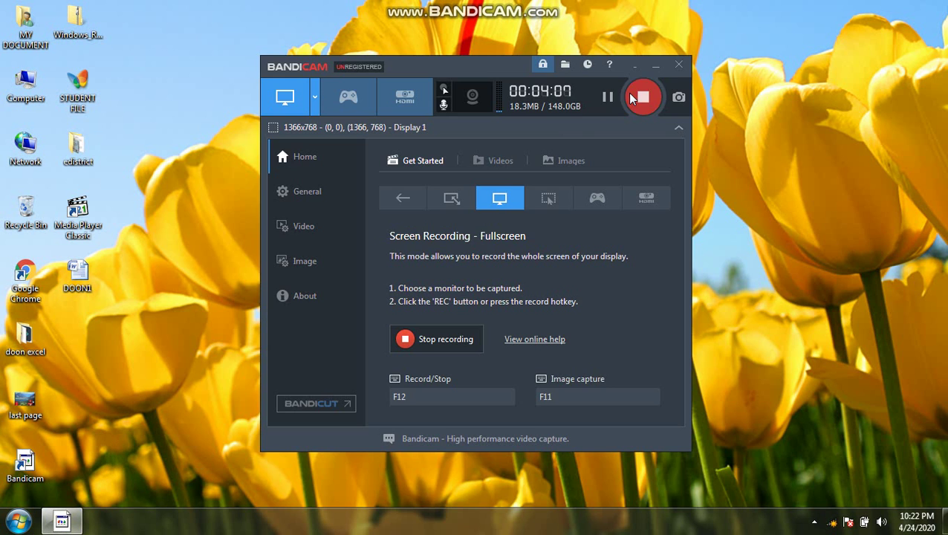